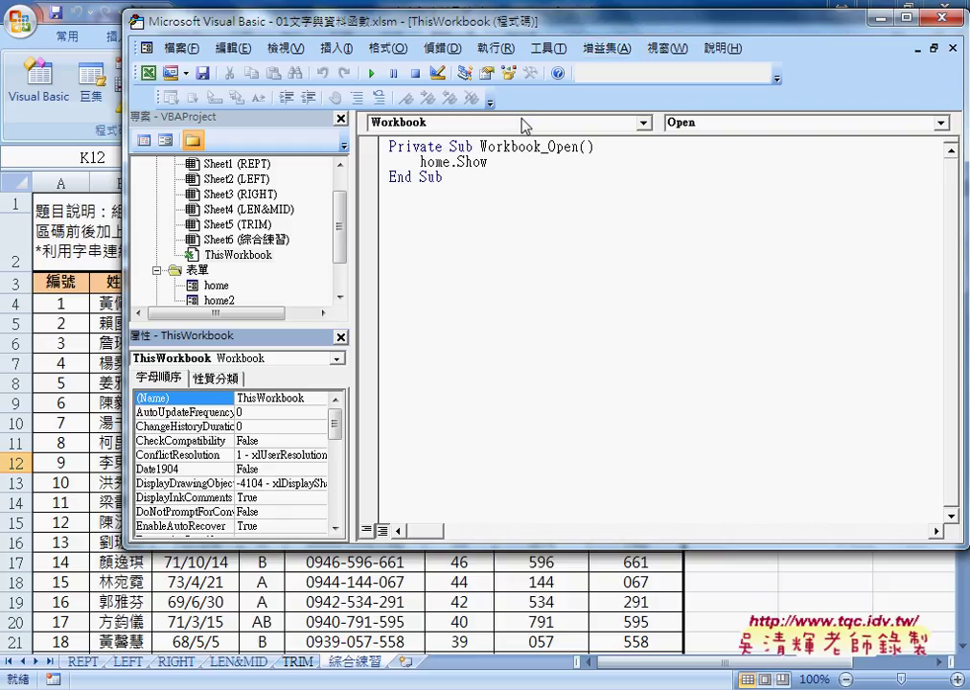
Highlight the home.Show call in ThisWorkbook's Workbook_Open procedure
{"action": "double_click", "coordinate": [542, 146]}
{"action": "left_click_drag", "start_coordinate": [420, 162], "coordinate": [492, 162]}
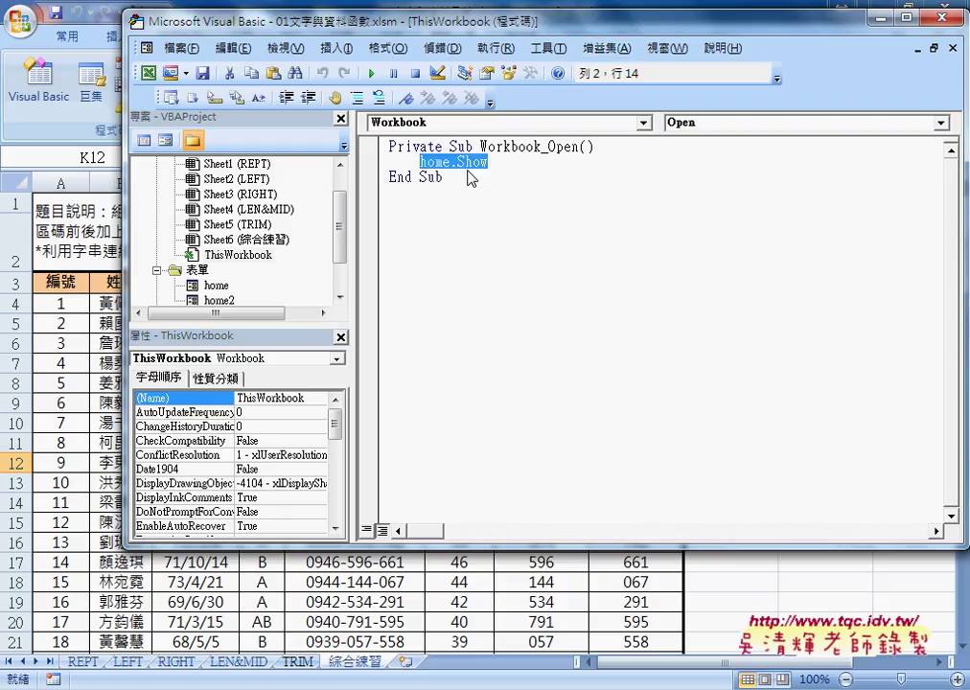
{"action": "left_click", "coordinate": [233, 255]}
Select the home form under 表單 and show its properties with F4
{"action": "scroll", "coordinate": [232, 258], "scroll_direction": "down", "scroll_amount": 1}
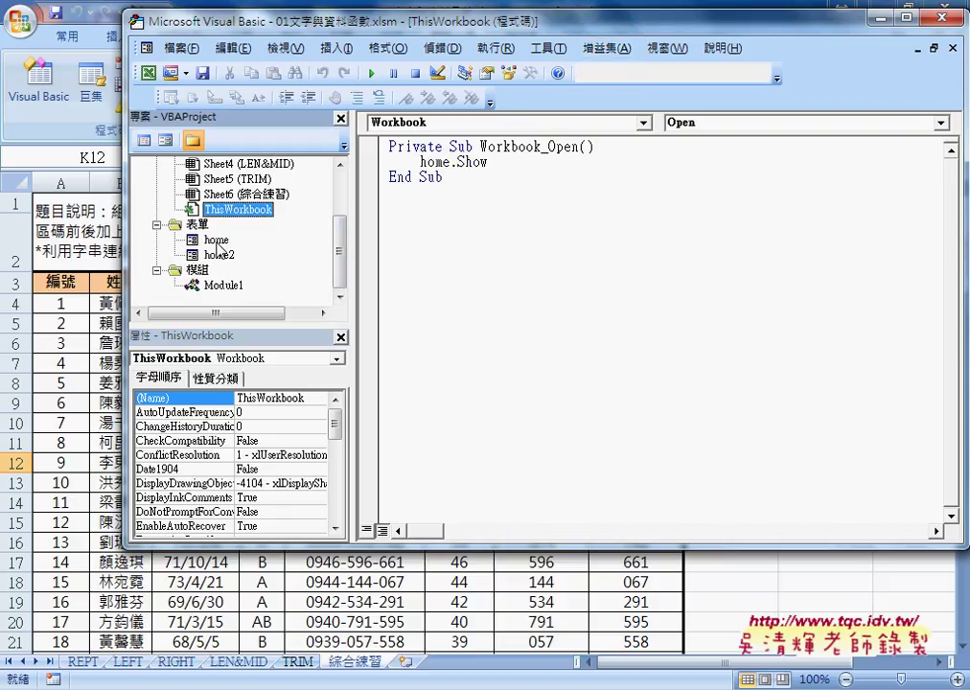
{"action": "left_click", "coordinate": [217, 241]}
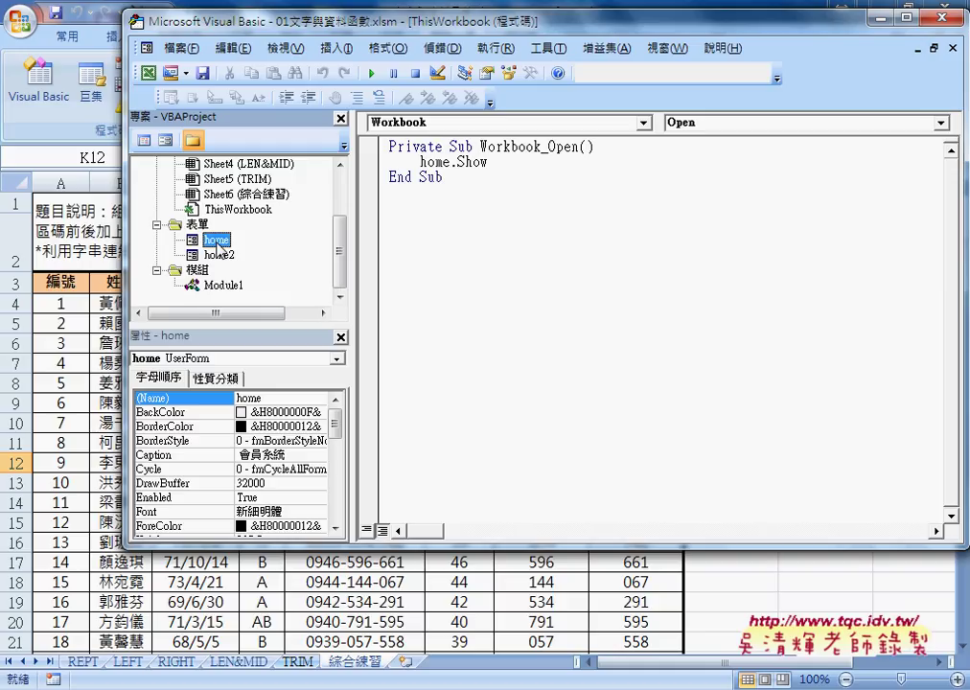
{"action": "key", "text": "F4"}
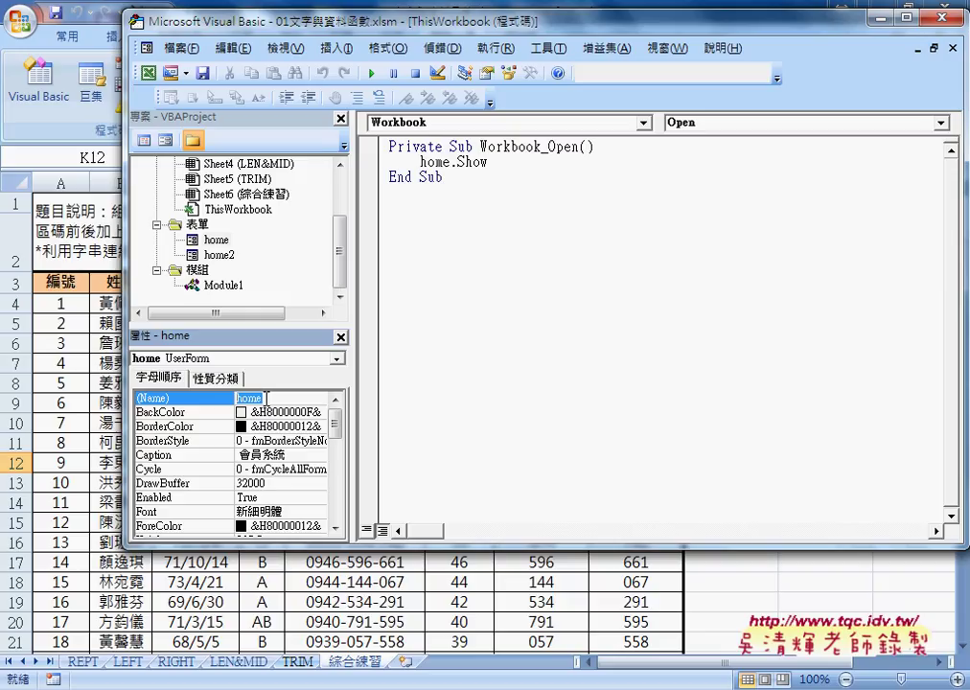
Open the home form in the designer, then check row 104's birthday, blood type and phone in Excel
{"action": "left_click", "coordinate": [217, 240]}
{"action": "double_click", "coordinate": [216, 239]}
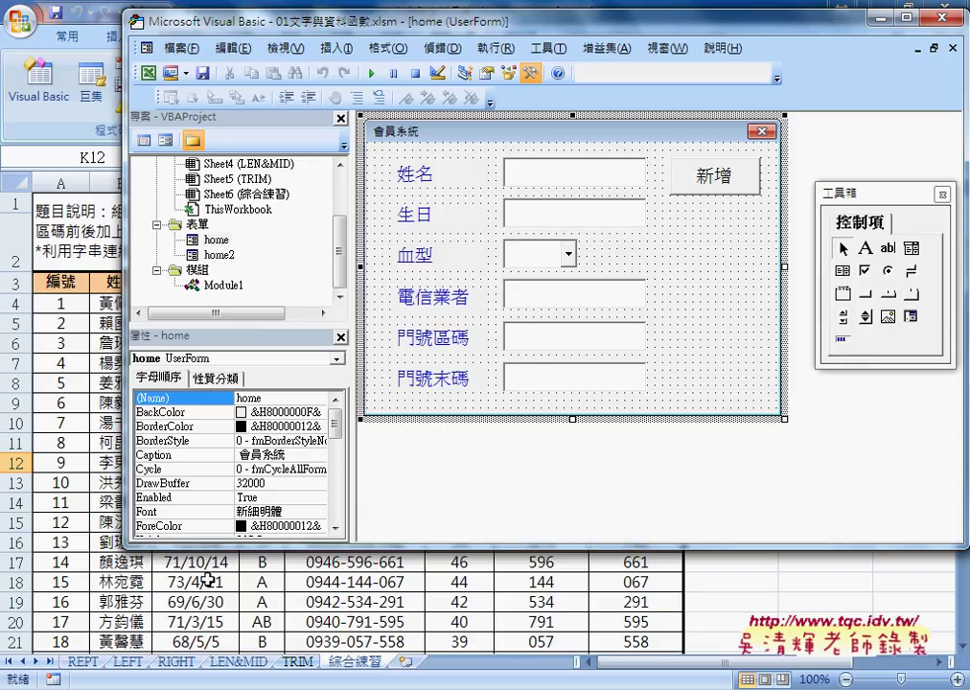
{"action": "left_click", "coordinate": [120, 621]}
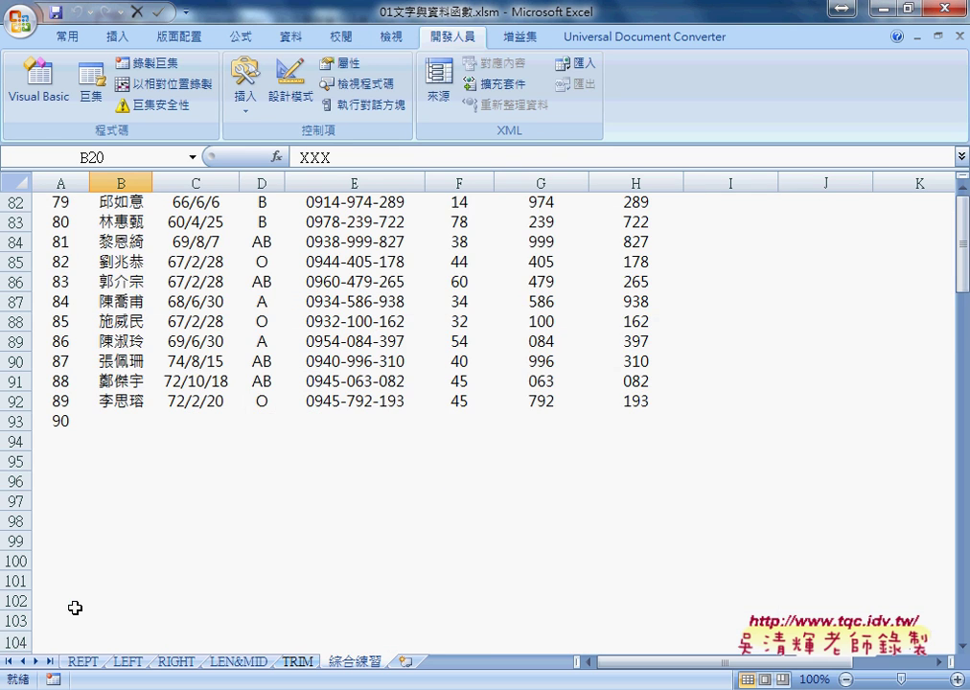
{"action": "scroll", "coordinate": [111, 594], "scroll_direction": "down", "scroll_amount": 2}
{"action": "left_click", "coordinate": [190, 522]}
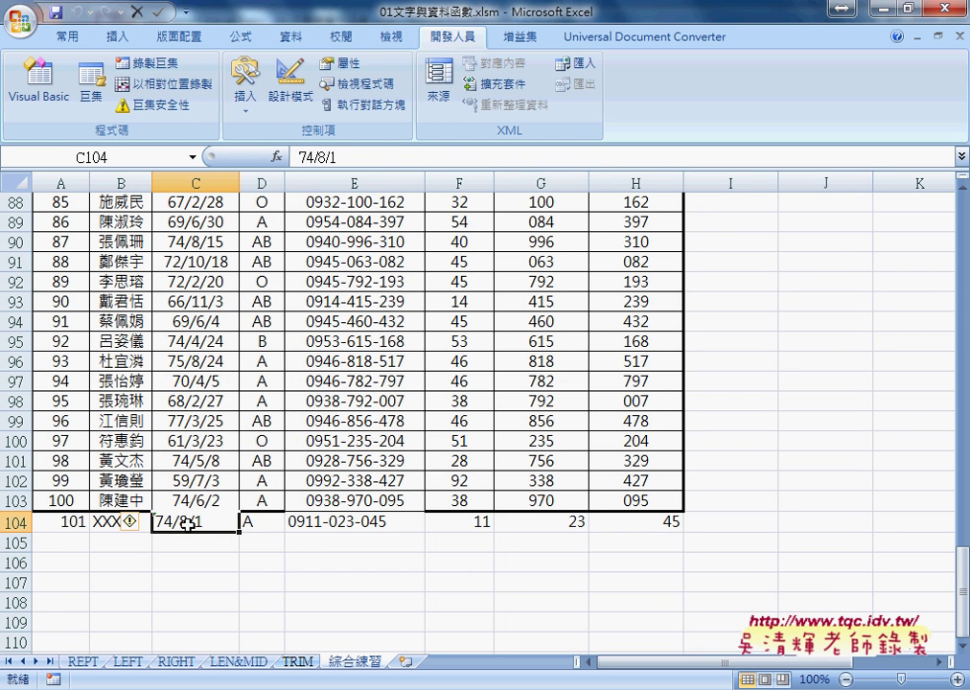
{"action": "left_click", "coordinate": [256, 522]}
{"action": "left_click", "coordinate": [326, 522]}
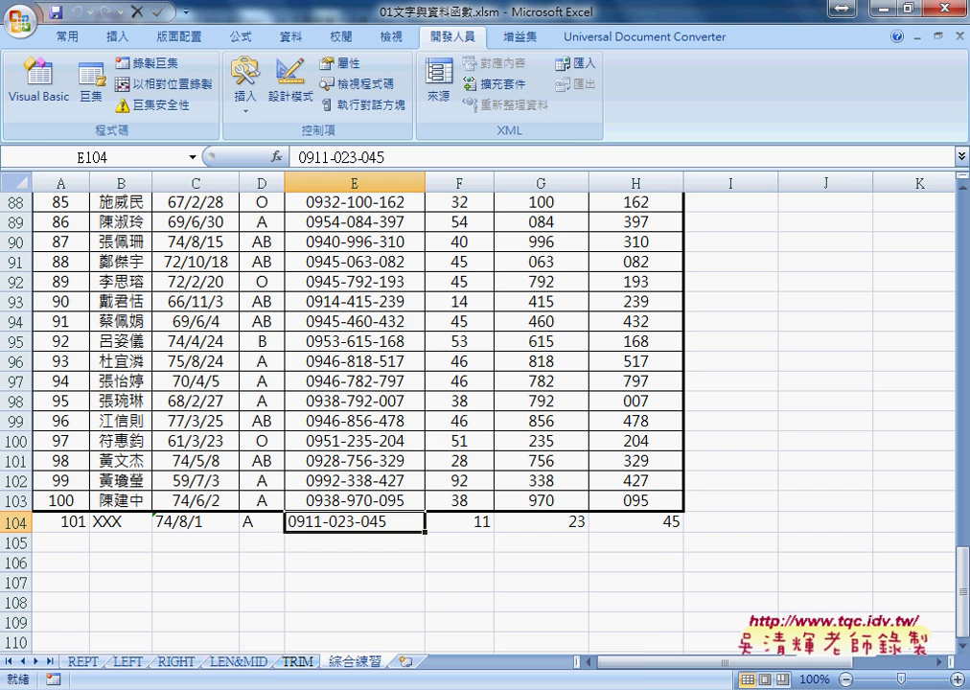
Select the 姓名 textbox and check that its Text property is empty
{"action": "mouse_move", "coordinate": [440, 689]}
{"action": "left_click", "coordinate": [544, 623]}
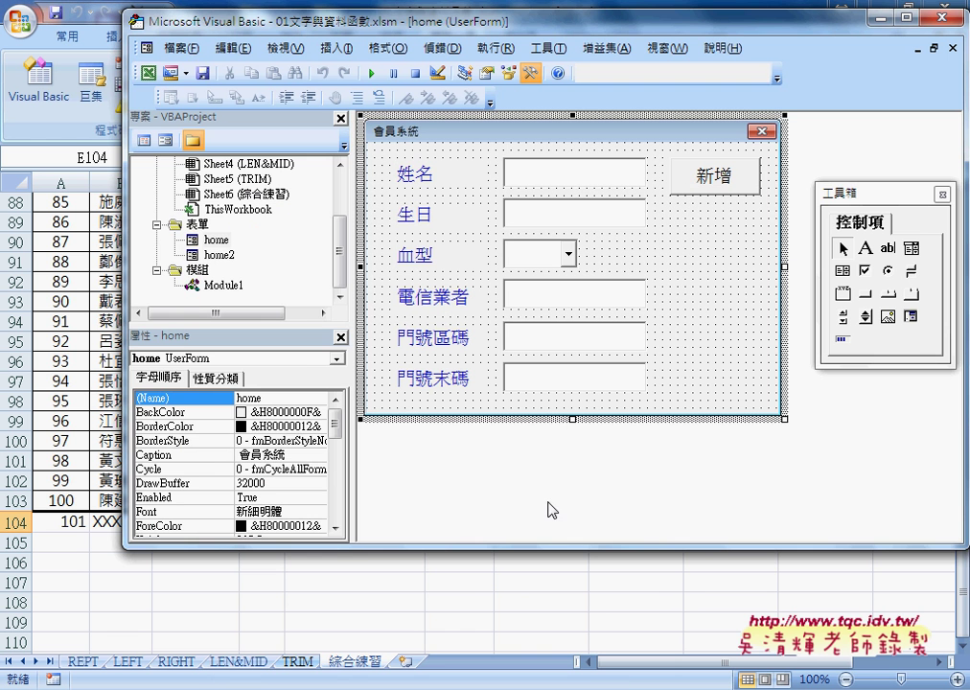
{"action": "left_click", "coordinate": [583, 179]}
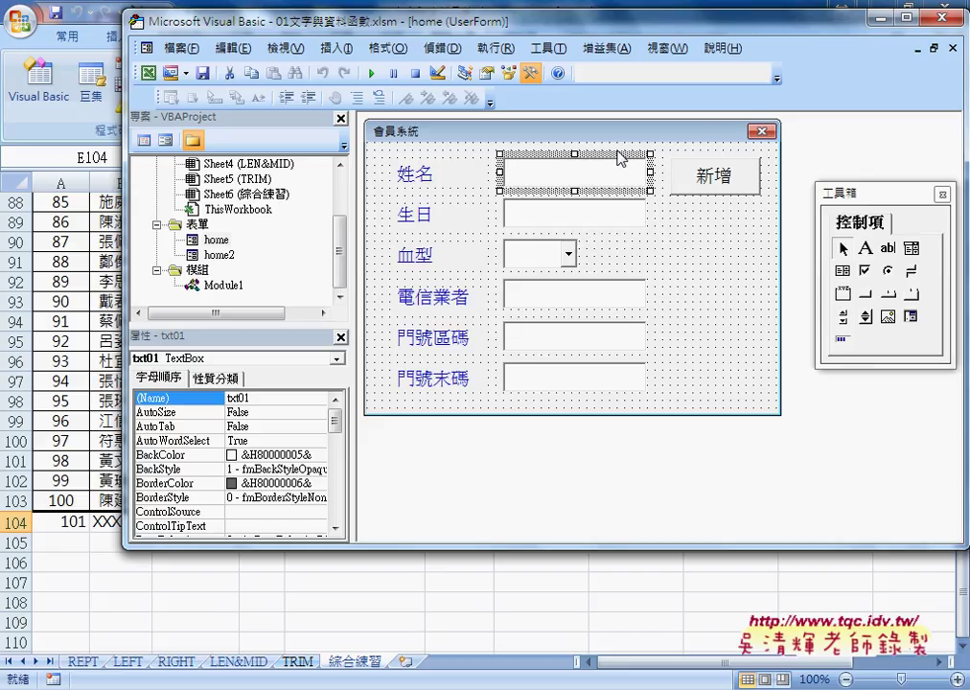
{"action": "left_click_drag", "start_coordinate": [335, 422], "coordinate": [336, 510]}
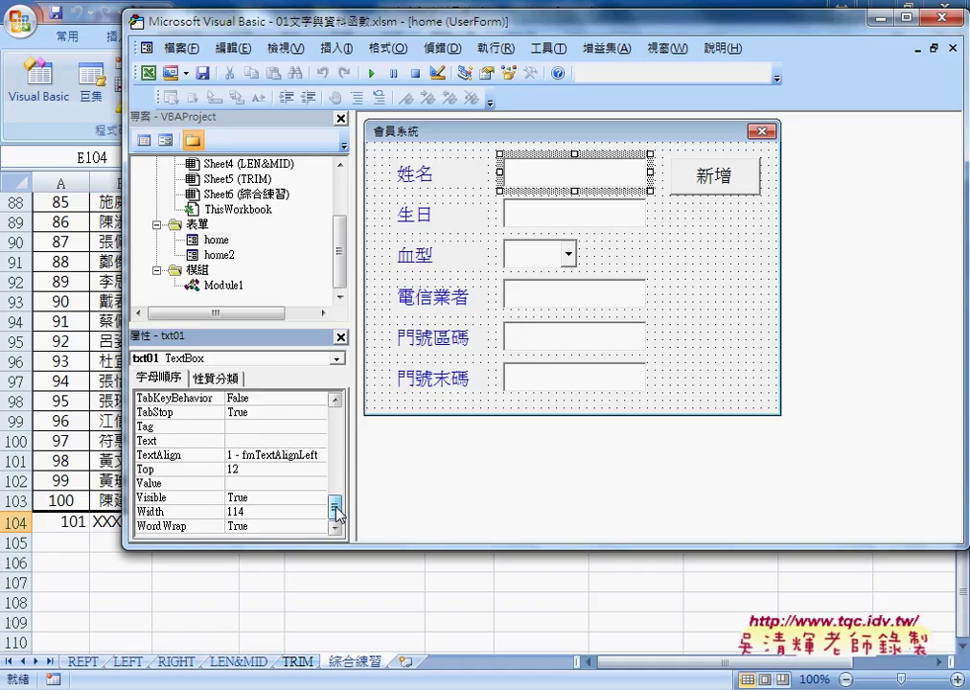
{"action": "left_click", "coordinate": [163, 442]}
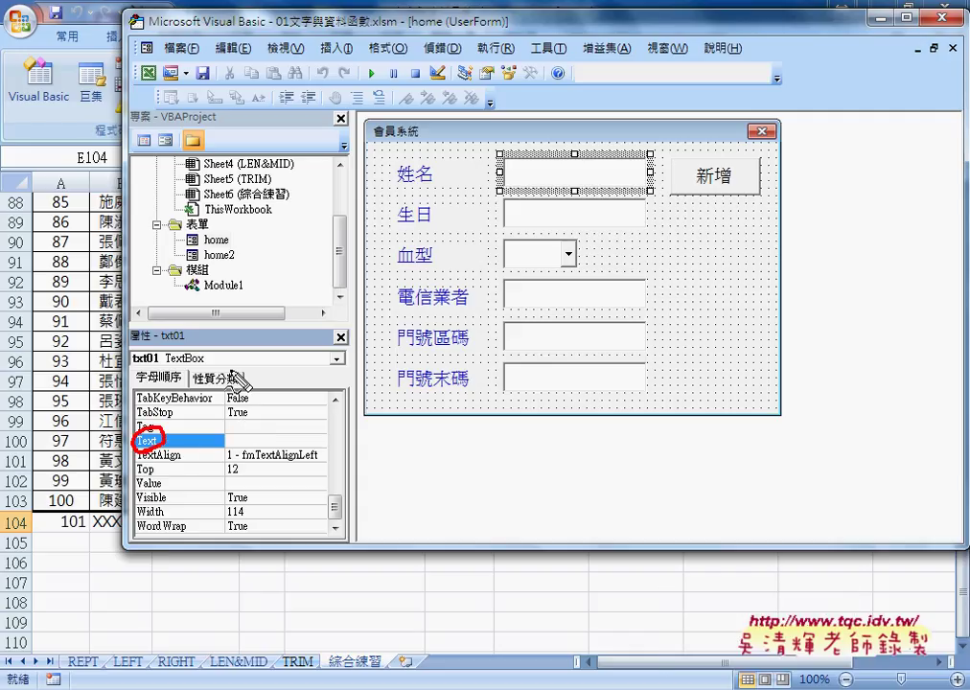
{"action": "left_click_drag", "start_coordinate": [575, 188], "coordinate": [560, 206]}
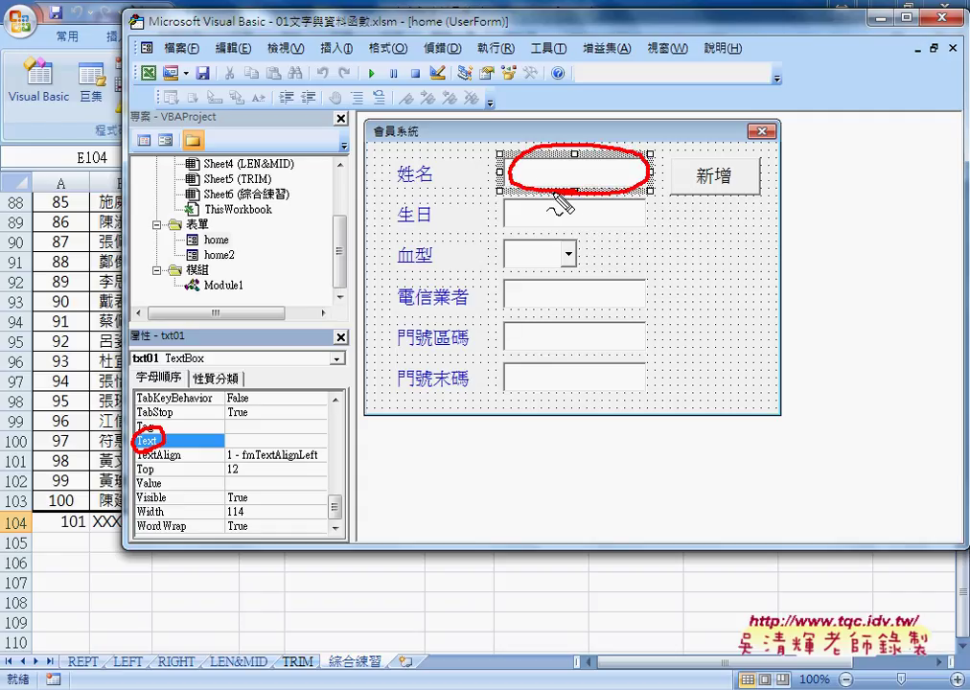
{"action": "key", "text": "Escape"}
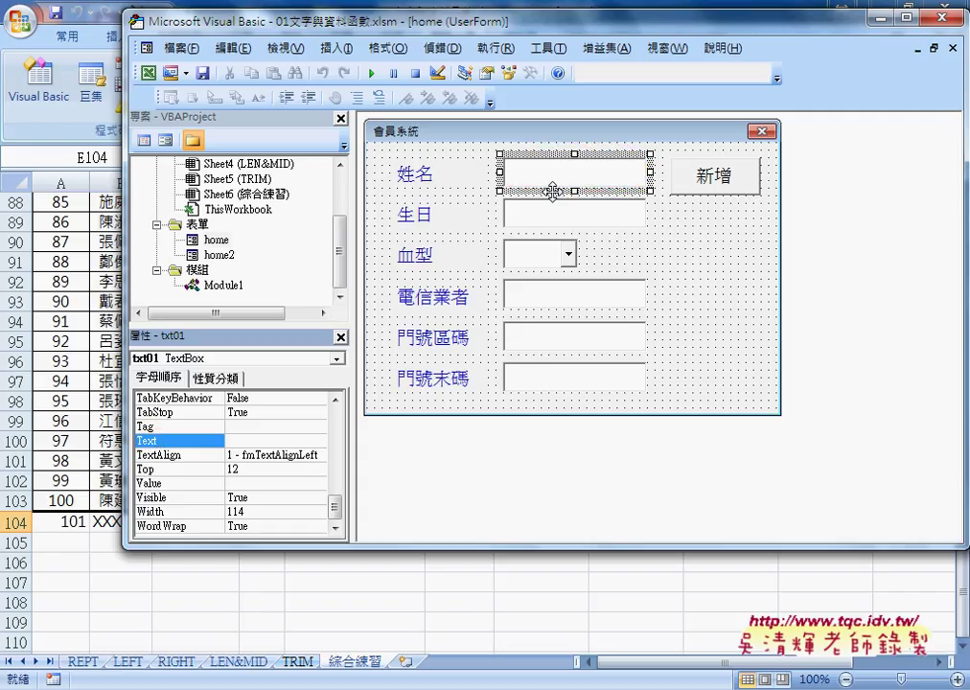
Confirm the 姓名 textbox's (Name) is txt01, then select the whole form
{"action": "left_click_drag", "start_coordinate": [334, 504], "coordinate": [341, 414]}
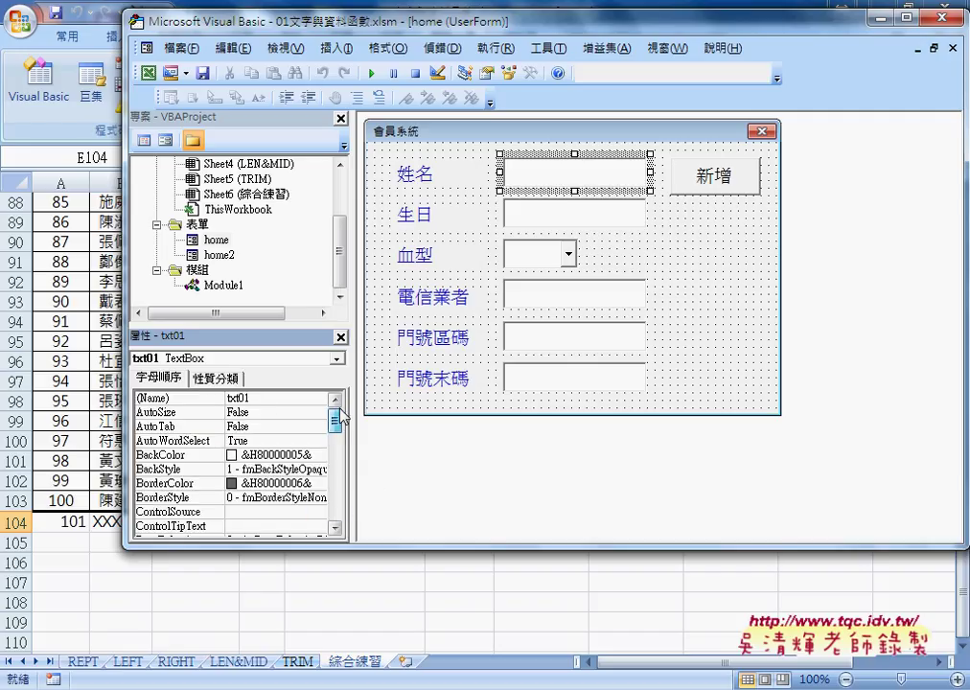
{"action": "left_click", "coordinate": [144, 397]}
{"action": "left_click_drag", "start_coordinate": [251, 398], "coordinate": [239, 398]}
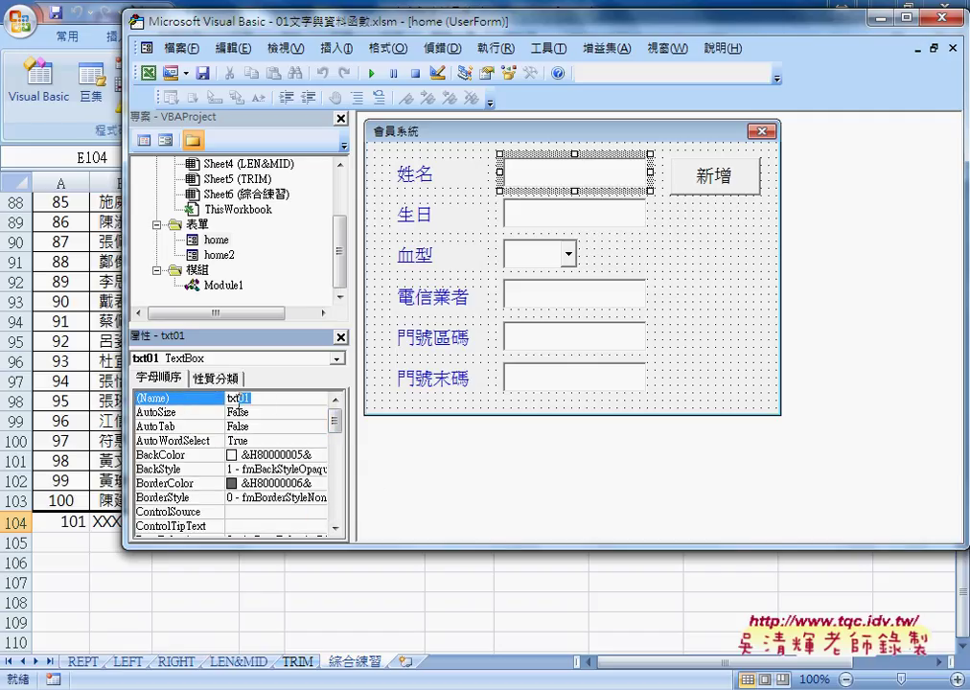
{"action": "left_click", "coordinate": [551, 182]}
{"action": "left_click", "coordinate": [687, 217]}
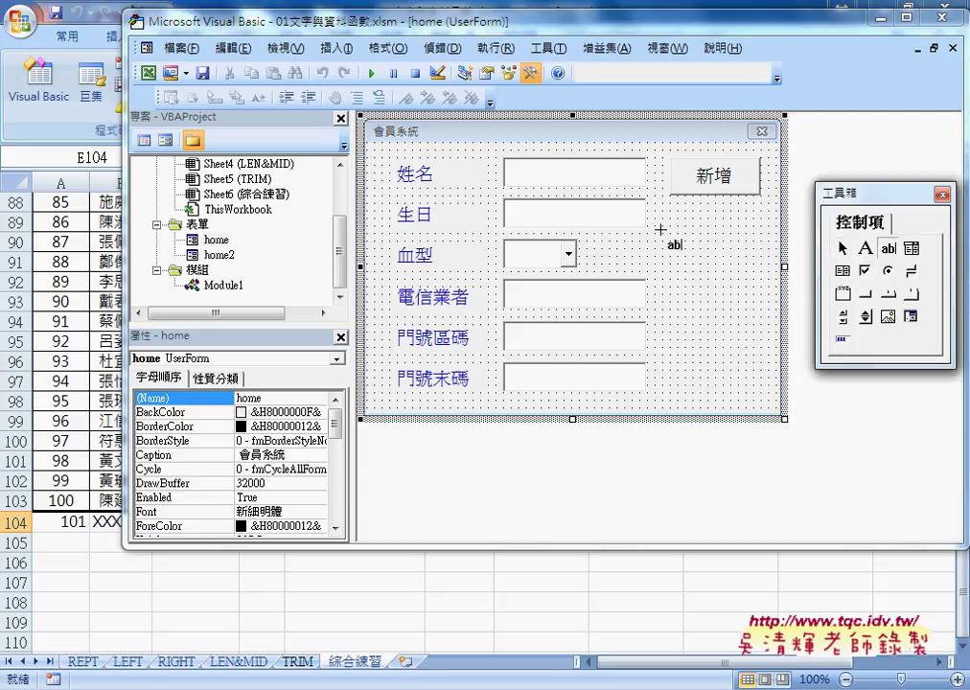
Draw a trial textbox to the right of 生日 and select it
{"action": "left_click_drag", "start_coordinate": [666, 207], "coordinate": [763, 243]}
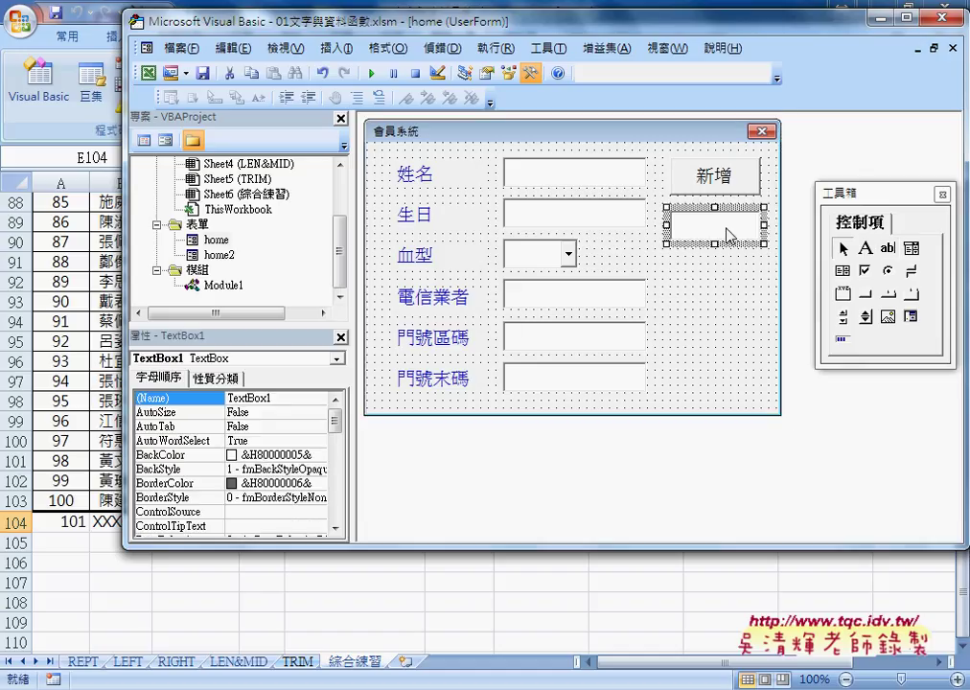
{"action": "double_click", "coordinate": [264, 399]}
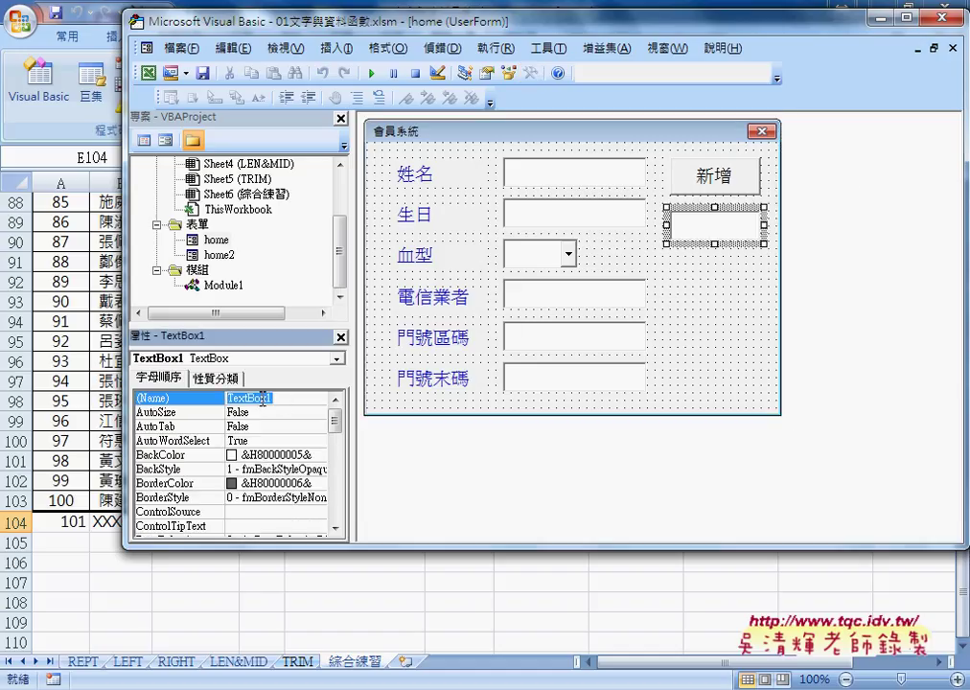
{"action": "left_click", "coordinate": [729, 277]}
{"action": "left_click", "coordinate": [714, 237]}
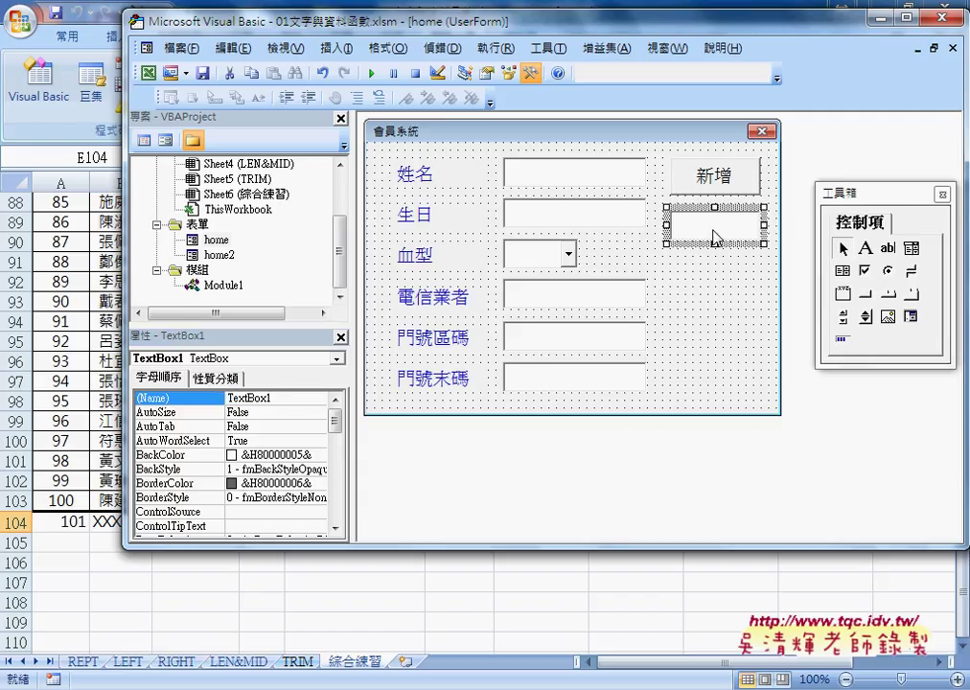
Delete the trial textbox and reselect the 姓名 box's name txt01
{"action": "key", "text": "Delete"}
{"action": "left_click", "coordinate": [585, 182]}
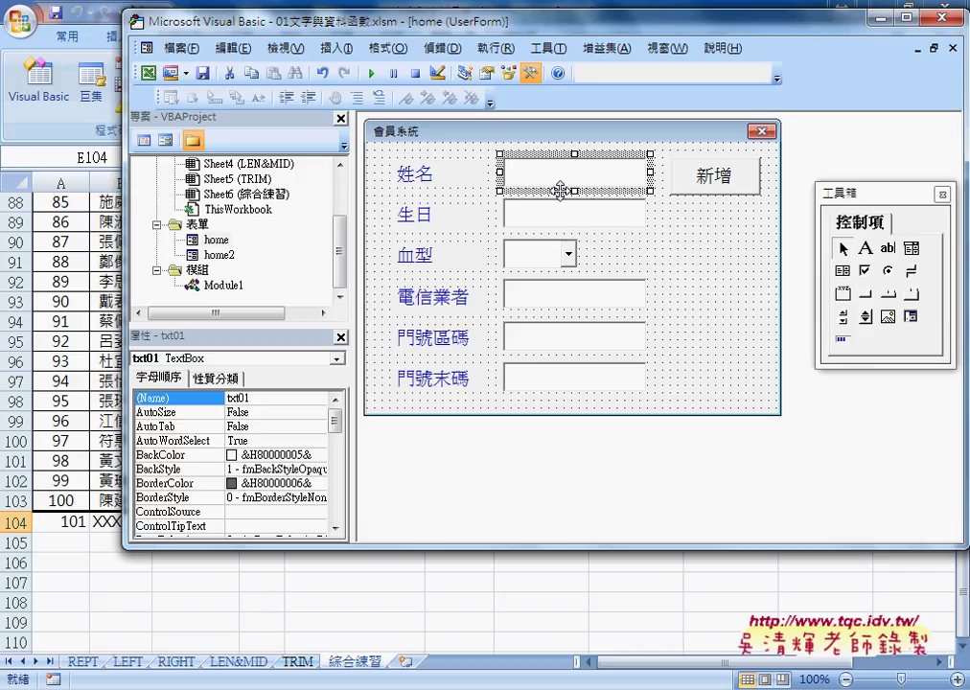
{"action": "left_click", "coordinate": [237, 397]}
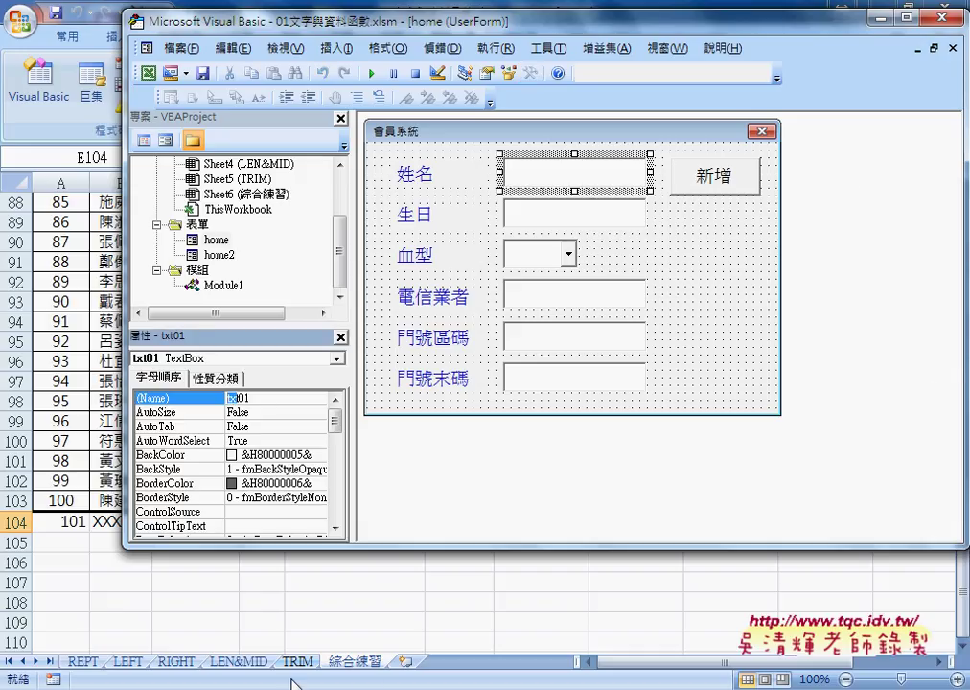
Bring up the index.html notes in the browser and scroll up to section 02
{"action": "mouse_move", "coordinate": [208, 682]}
{"action": "left_click", "coordinate": [208, 589]}
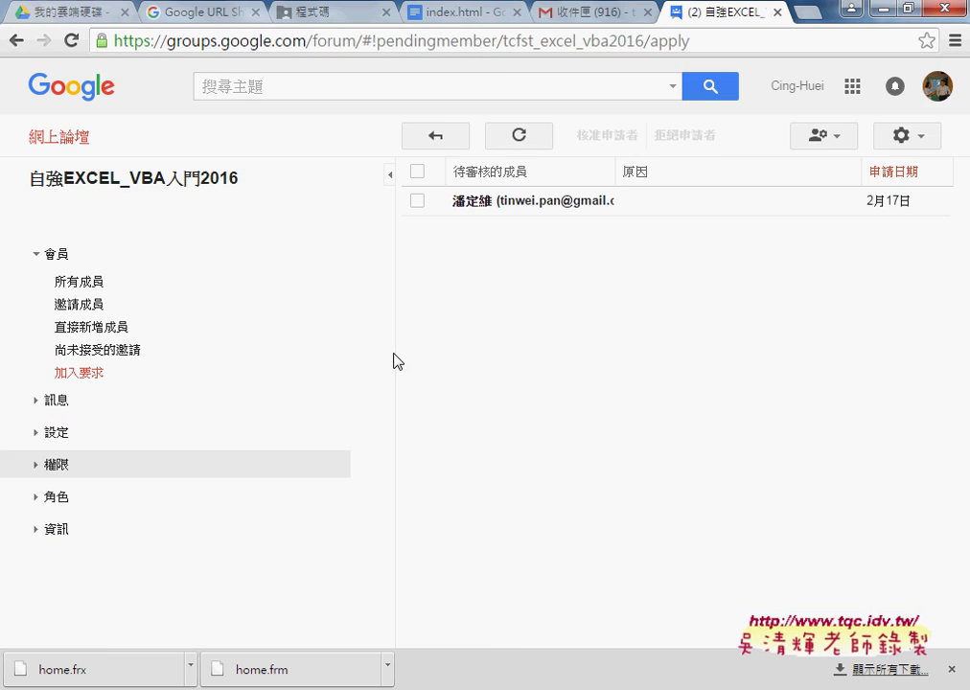
{"action": "left_click", "coordinate": [458, 12]}
{"action": "scroll", "coordinate": [463, 238], "scroll_direction": "up", "scroll_amount": 1}
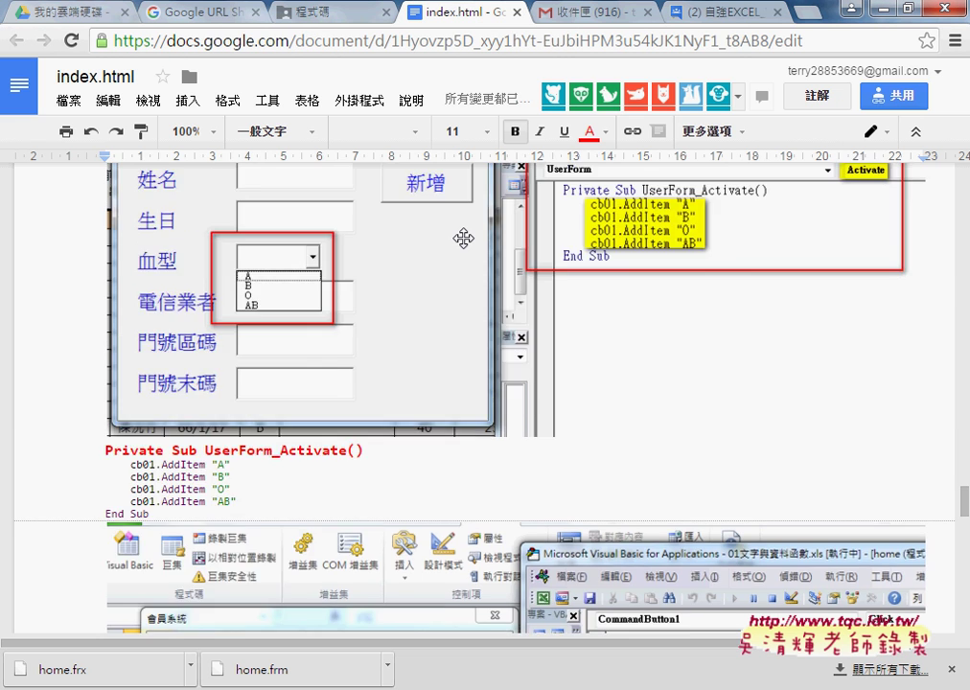
{"action": "scroll", "coordinate": [463, 238], "scroll_direction": "up", "scroll_amount": 4}
{"action": "scroll", "coordinate": [462, 239], "scroll_direction": "up", "scroll_amount": 3}
{"action": "scroll", "coordinate": [463, 238], "scroll_direction": "up", "scroll_amount": 4}
{"action": "scroll", "coordinate": [463, 238], "scroll_direction": "up", "scroll_amount": 1}
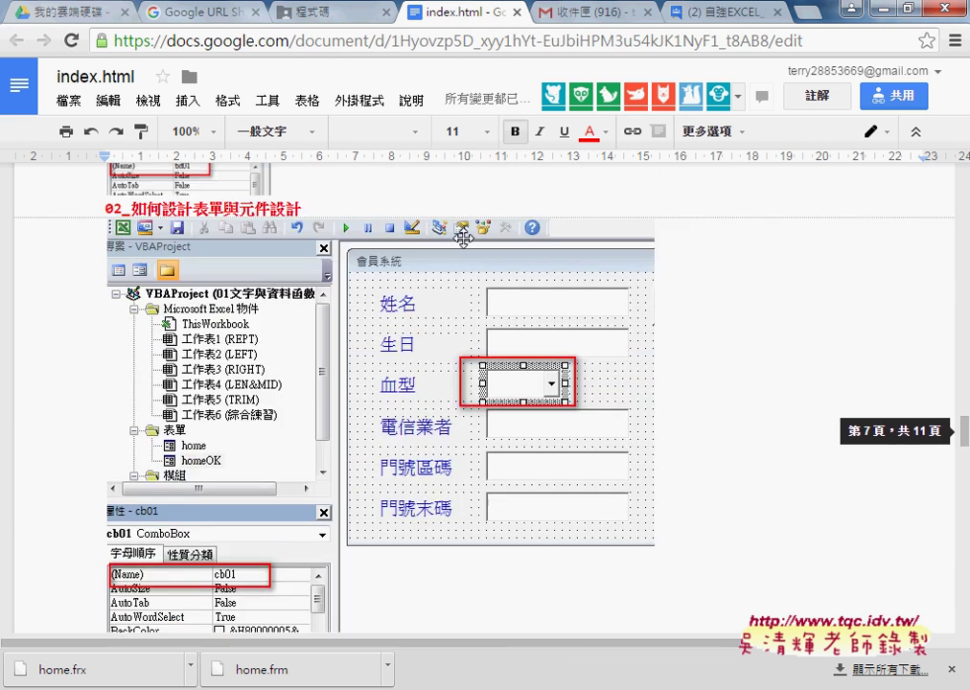
{"action": "scroll", "coordinate": [463, 239], "scroll_direction": "up", "scroll_amount": 1}
{"action": "scroll", "coordinate": [463, 238], "scroll_direction": "up", "scroll_amount": 2}
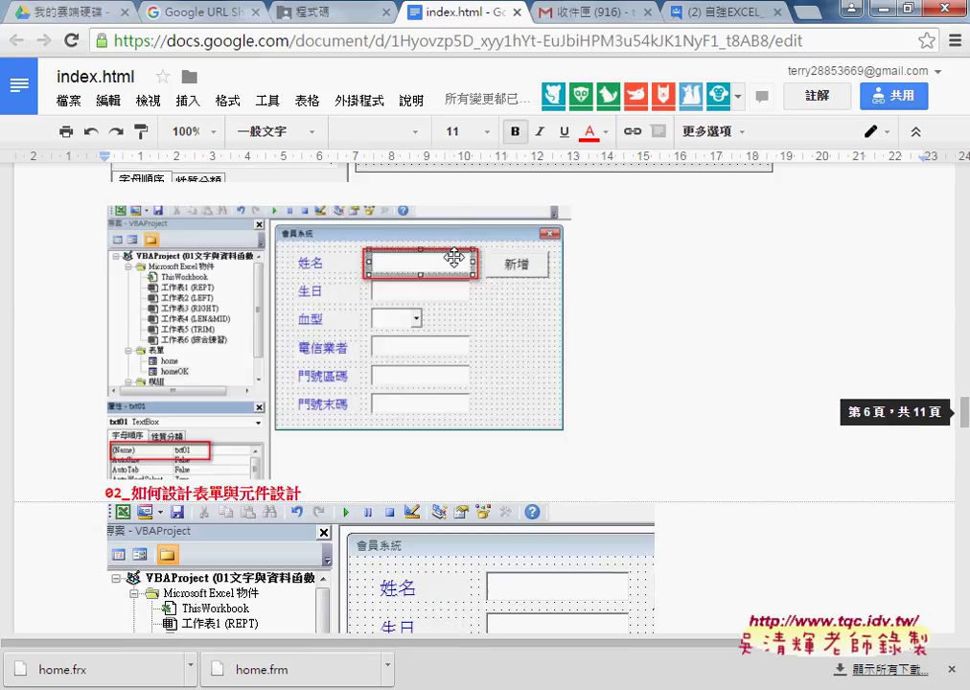
Enlarge the form screenshot in the notes, then return to the VBA designer
{"action": "left_click", "coordinate": [434, 397]}
{"action": "left_click_drag", "start_coordinate": [572, 481], "coordinate": [702, 539]}
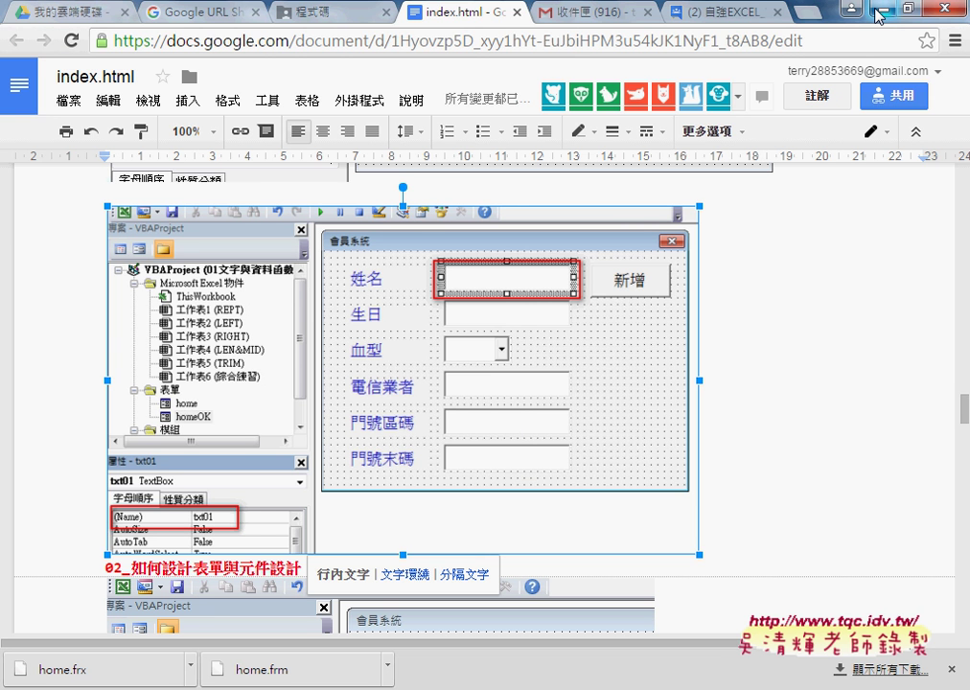
{"action": "key", "text": "alt+Tab"}
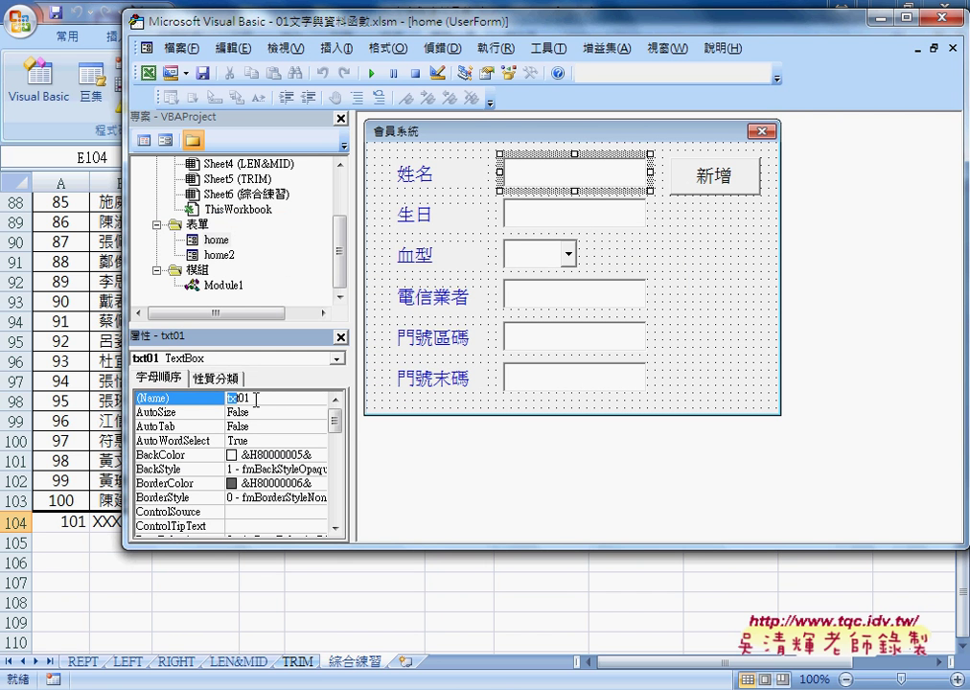
{"action": "left_click", "coordinate": [606, 216]}
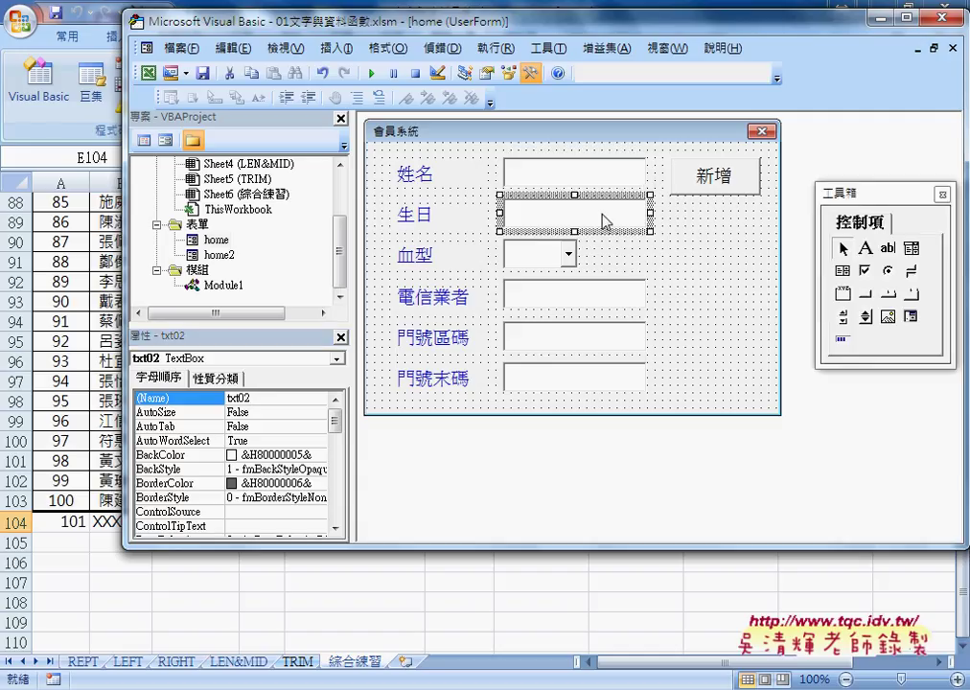
{"action": "left_click", "coordinate": [605, 299]}
{"action": "left_click", "coordinate": [604, 341]}
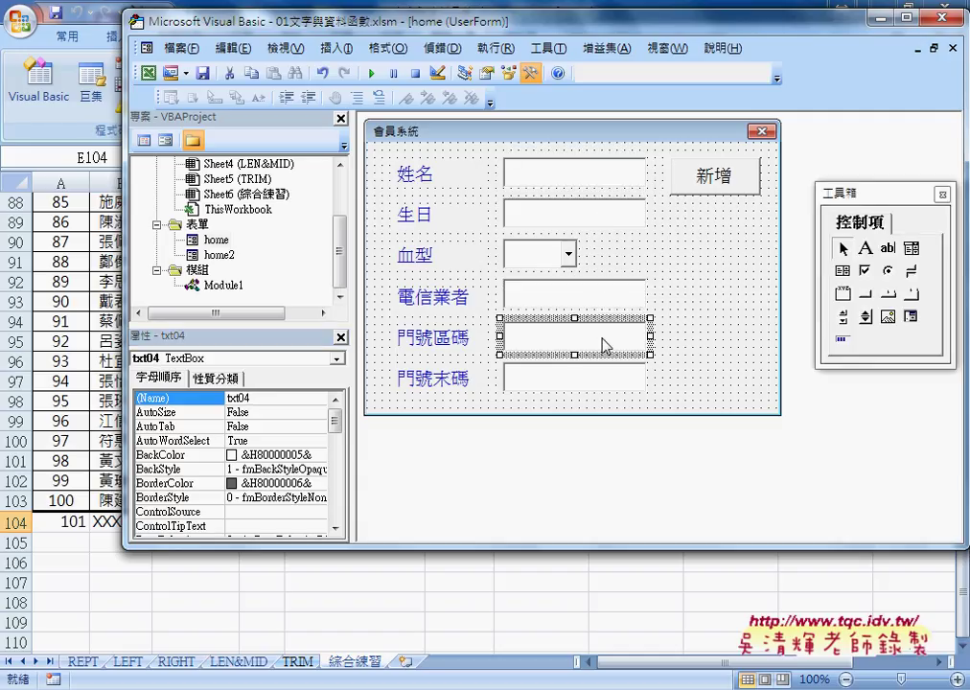
{"action": "left_click", "coordinate": [603, 383]}
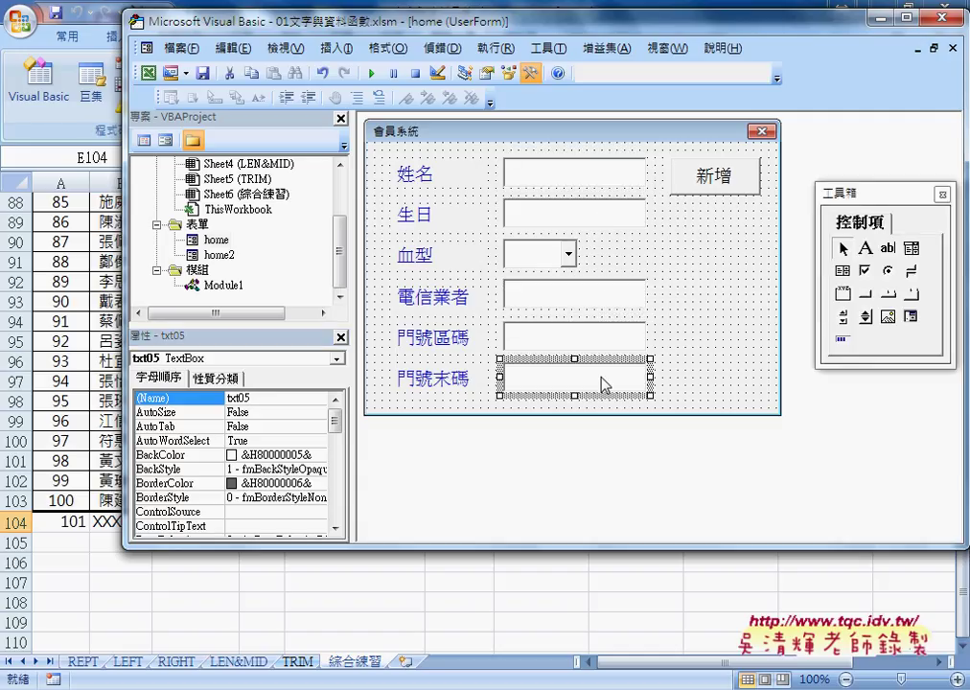
{"action": "left_click", "coordinate": [544, 257]}
{"action": "left_click", "coordinate": [247, 398]}
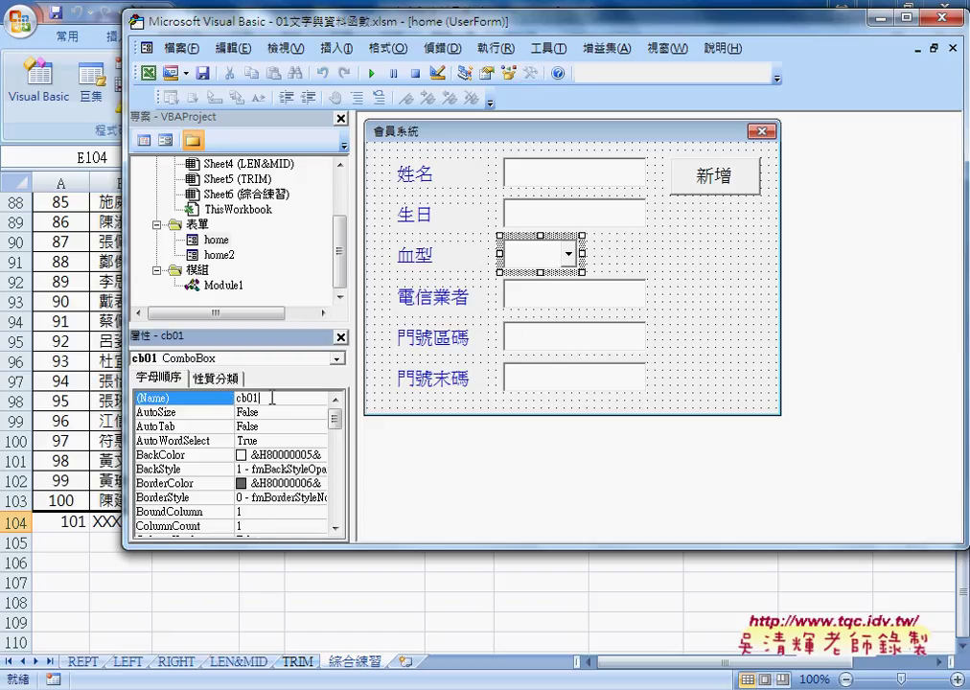
{"action": "double_click", "coordinate": [251, 397]}
{"action": "left_click", "coordinate": [614, 174]}
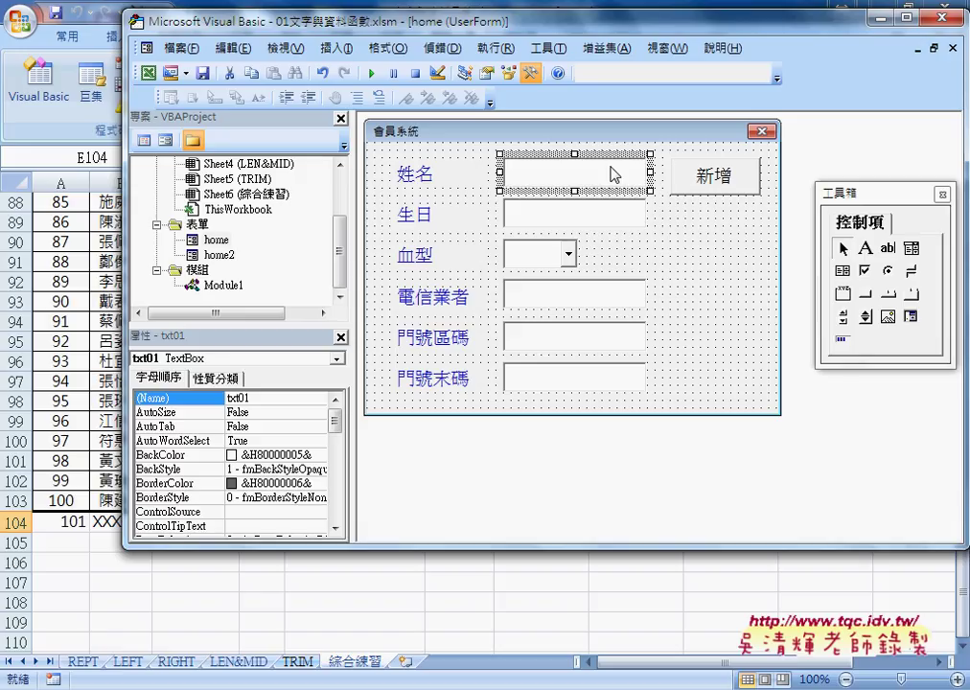
{"action": "left_click", "coordinate": [617, 220]}
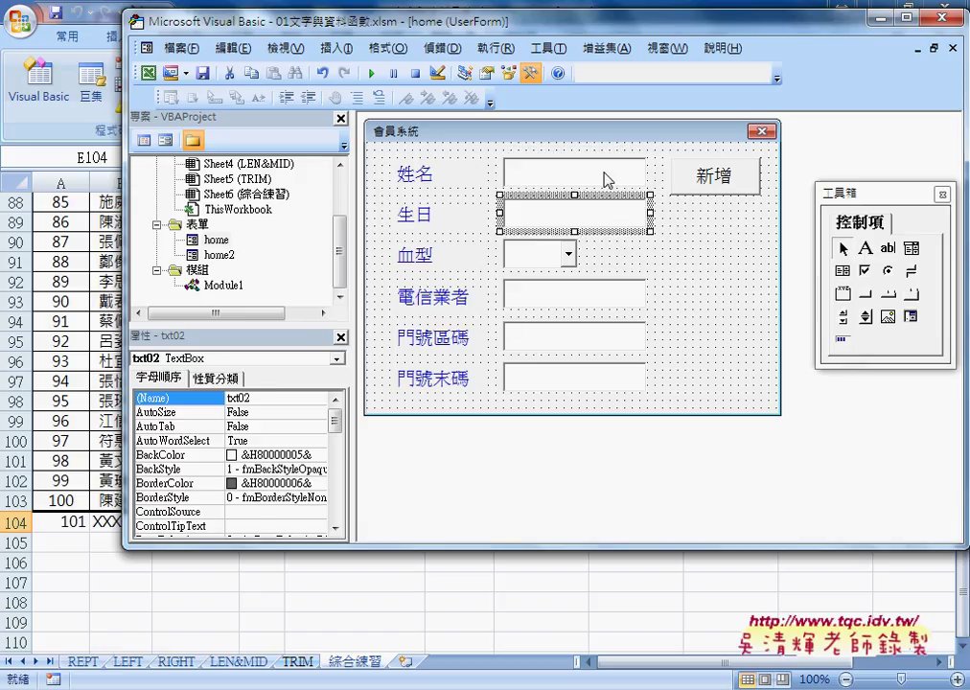
{"action": "left_click", "coordinate": [607, 180]}
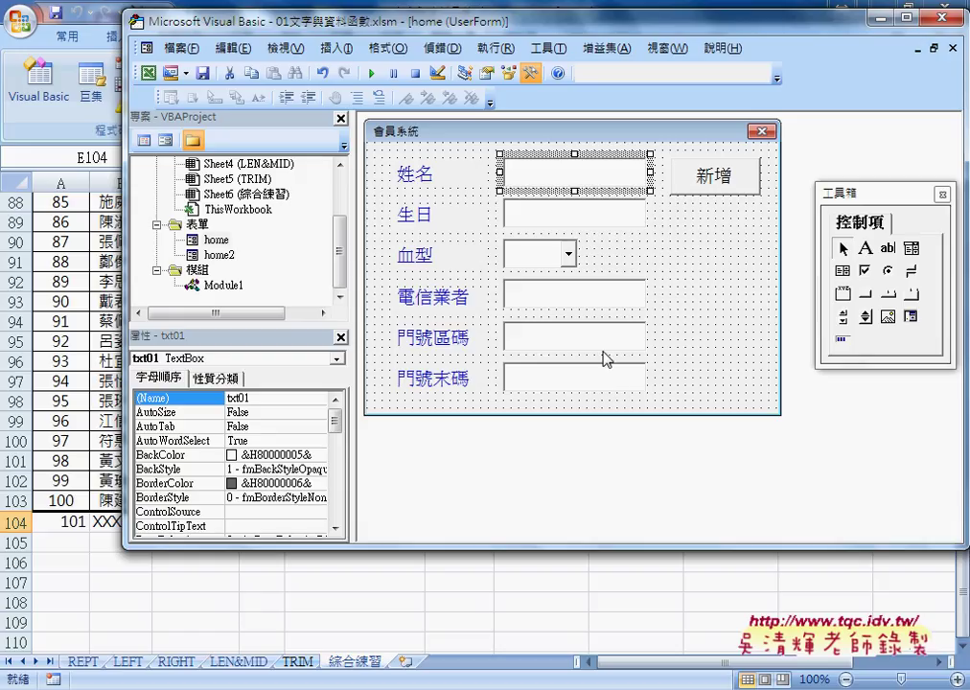
{"action": "left_click", "coordinate": [548, 251]}
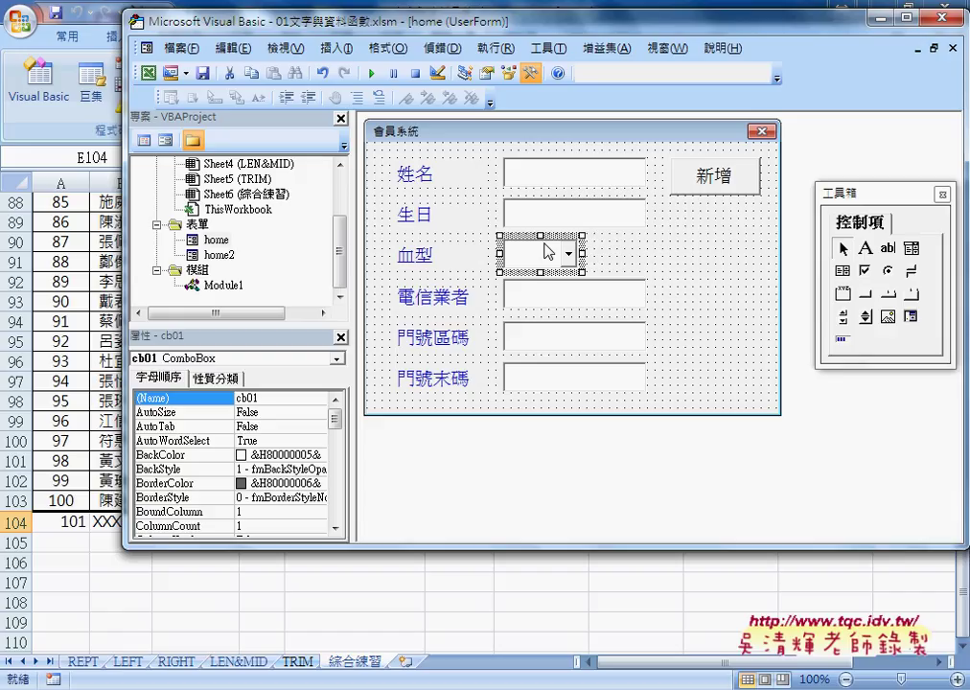
{"action": "left_click", "coordinate": [740, 181]}
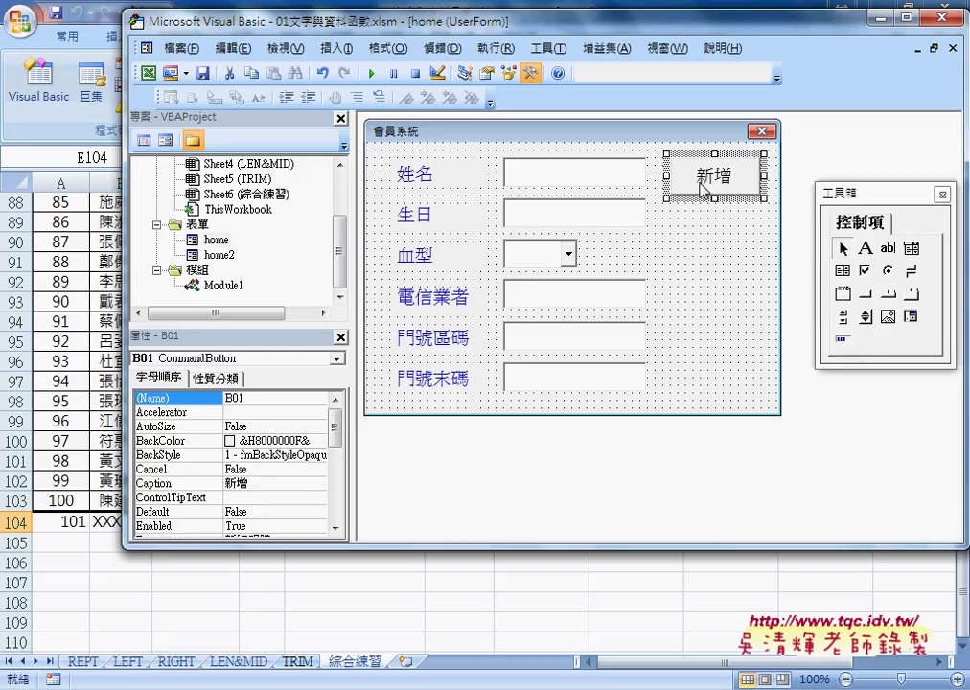
Confirm the 新增 button's name B01 and shorten the editor to reveal worksheet row 104
{"action": "left_click", "coordinate": [253, 398]}
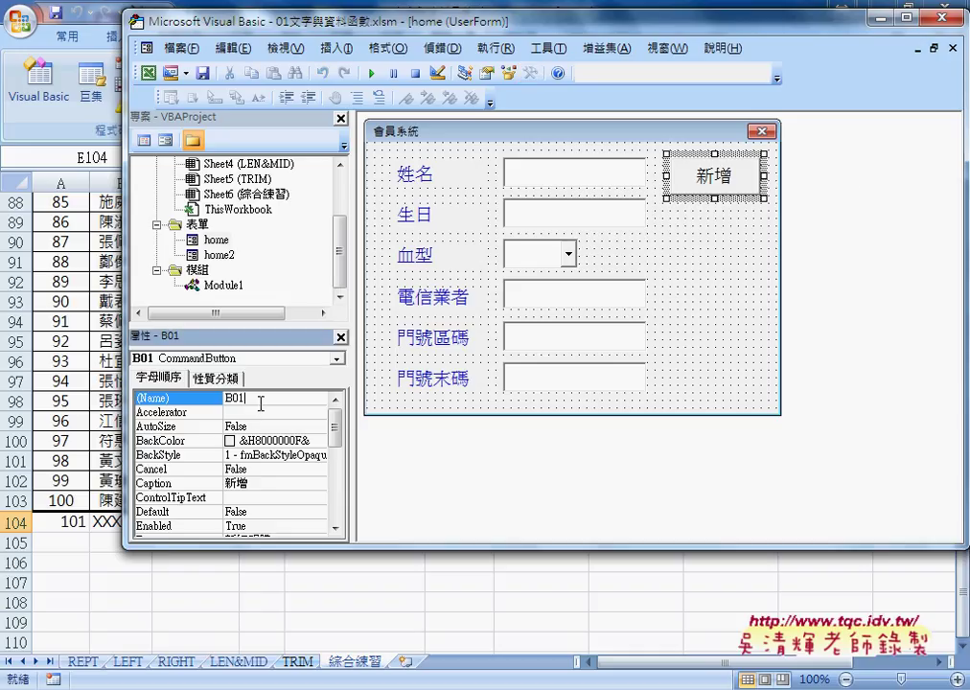
{"action": "left_click_drag", "start_coordinate": [234, 398], "coordinate": [251, 398]}
{"action": "left_click", "coordinate": [251, 397]}
{"action": "left_click_drag", "start_coordinate": [218, 548], "coordinate": [239, 476]}
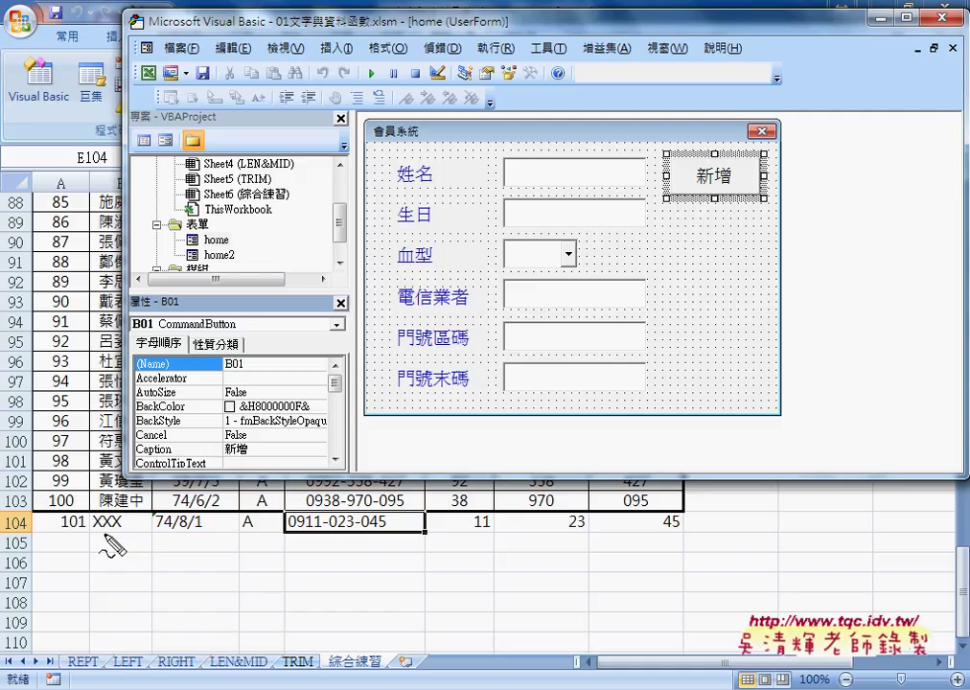
{"action": "mouse_move", "coordinate": [89, 536]}
{"action": "left_mouse_down"}
{"action": "mouse_move", "coordinate": [78, 518]}
{"action": "mouse_move", "coordinate": [46, 505]}
{"action": "left_mouse_up"}
{"action": "left_click_drag", "start_coordinate": [43, 499], "coordinate": [36, 542]}
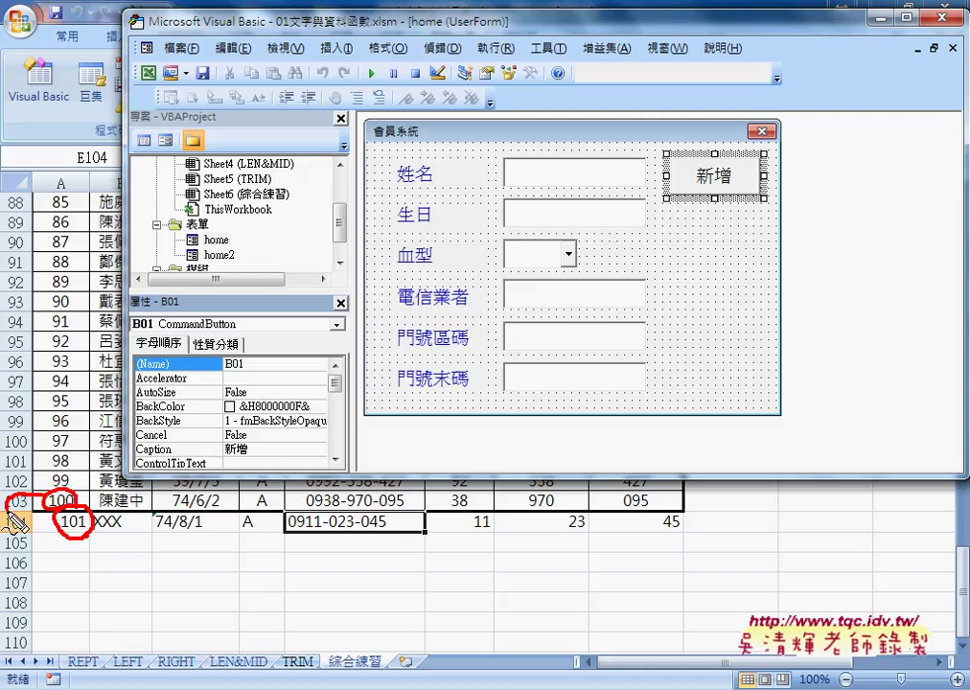